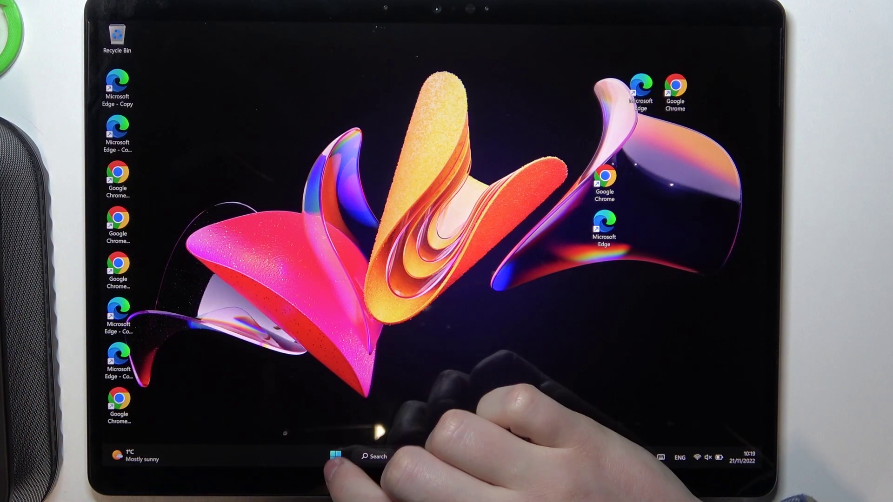
Launch Settings from Start, maximize it, and begin Add device under Bluetooth & devices
{"action": "left_click", "coordinate": [324, 457]}
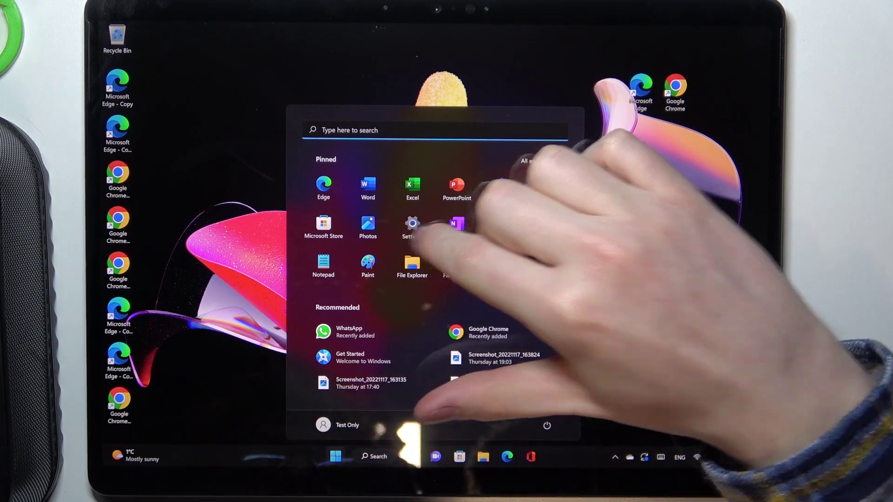
{"action": "left_click", "coordinate": [412, 259]}
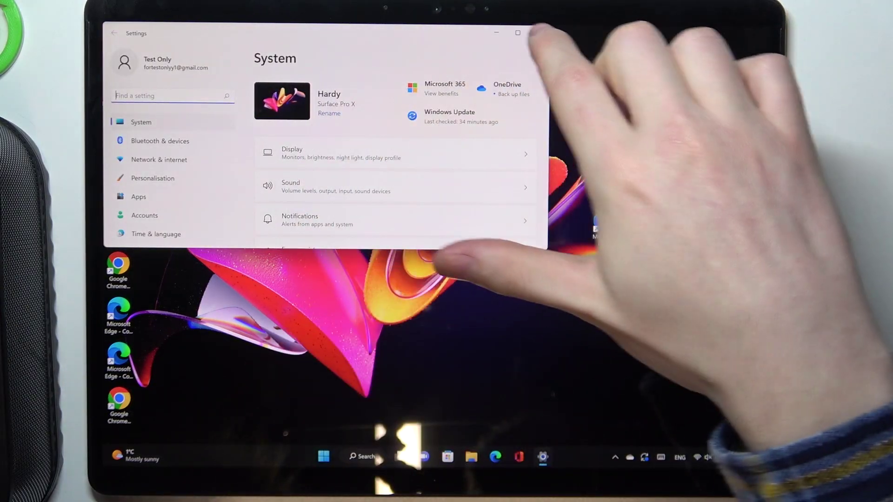
{"action": "left_click", "coordinate": [518, 33]}
{"action": "left_click", "coordinate": [159, 141]}
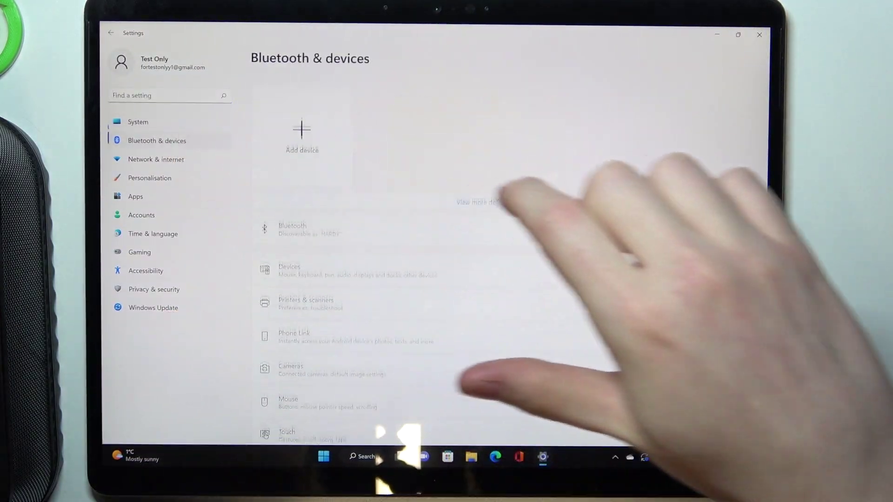
{"action": "left_click", "coordinate": [302, 122]}
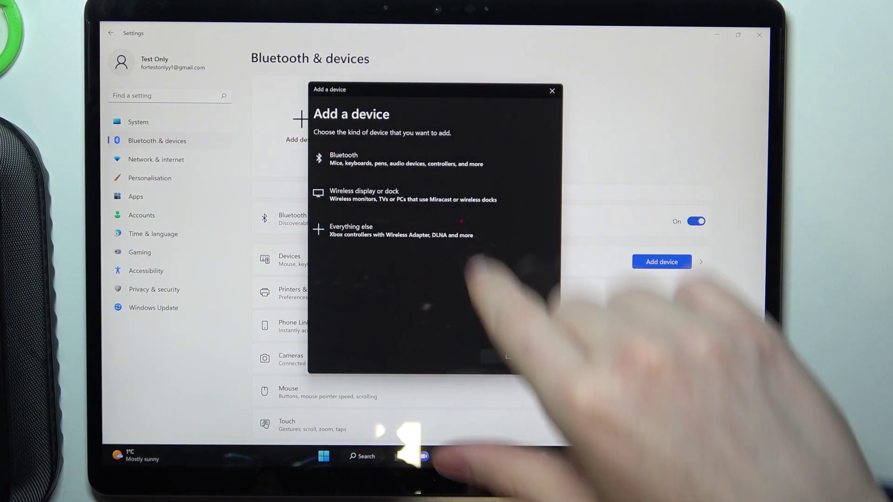
Choose Bluetooth as the device type to scan for the nearby Jabra speaker
{"action": "left_click", "coordinate": [405, 159]}
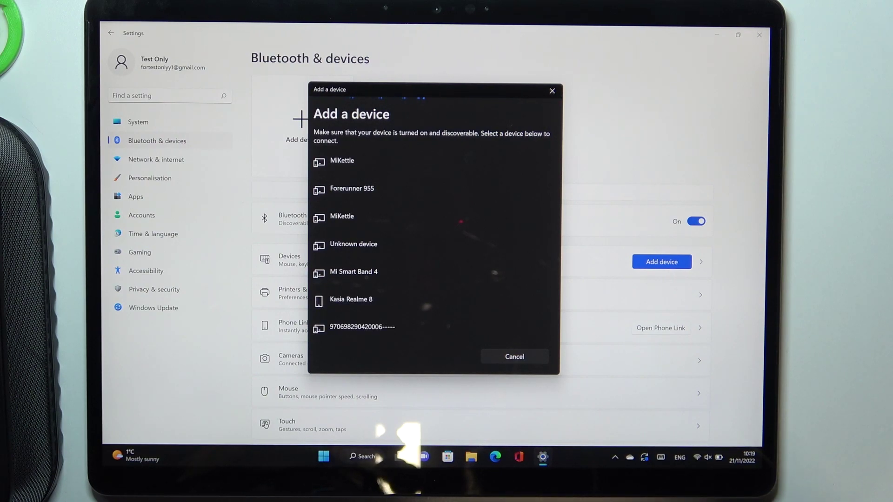
{"action": "scroll", "coordinate": [398, 244], "scroll_direction": "down", "scroll_amount": 2}
{"action": "scroll", "coordinate": [398, 244], "scroll_direction": "up", "scroll_amount": 2}
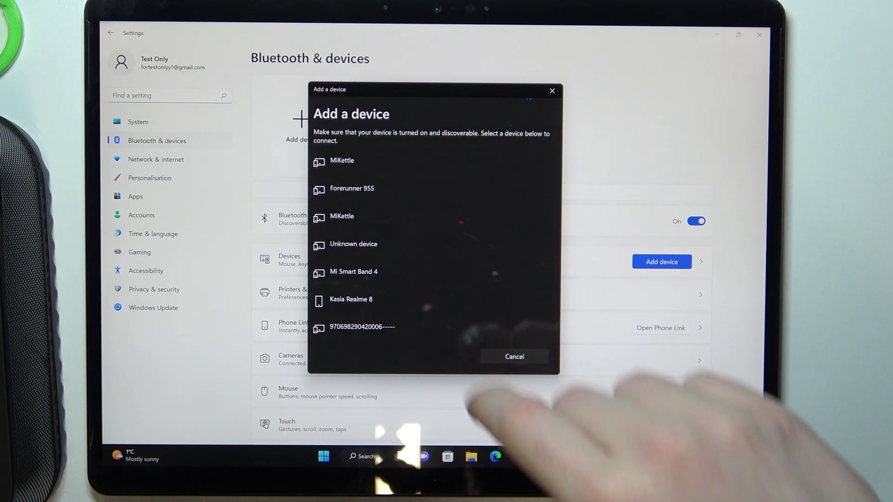
{"action": "scroll", "coordinate": [432, 245], "scroll_direction": "down", "scroll_amount": 2}
{"action": "scroll", "coordinate": [433, 245], "scroll_direction": "up", "scroll_amount": 1}
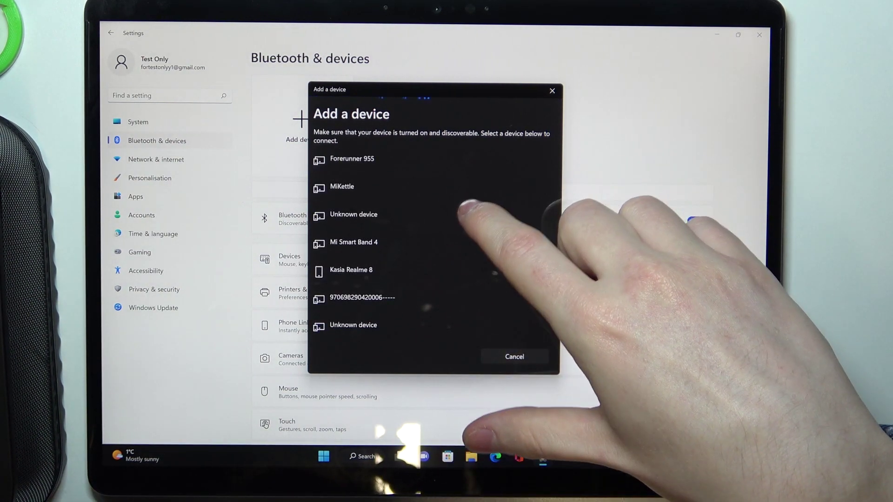
{"action": "scroll", "coordinate": [460, 244], "scroll_direction": "up", "scroll_amount": 1}
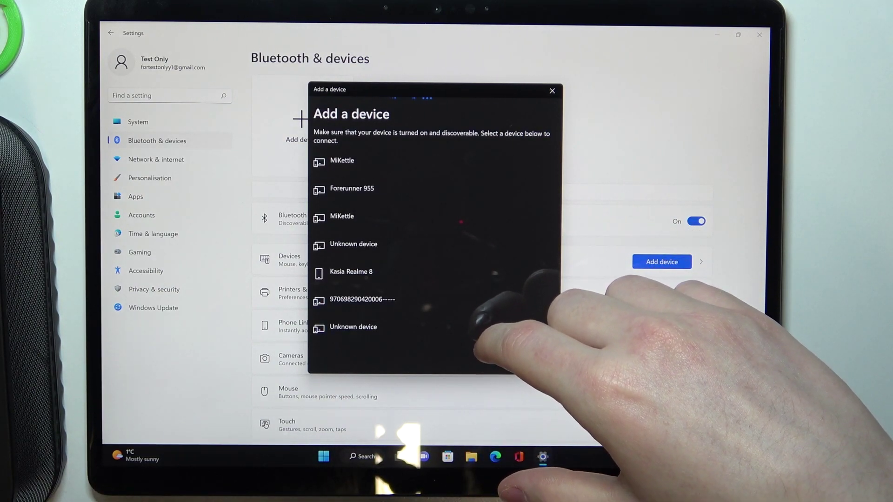
{"action": "scroll", "coordinate": [433, 244], "scroll_direction": "down", "scroll_amount": 1}
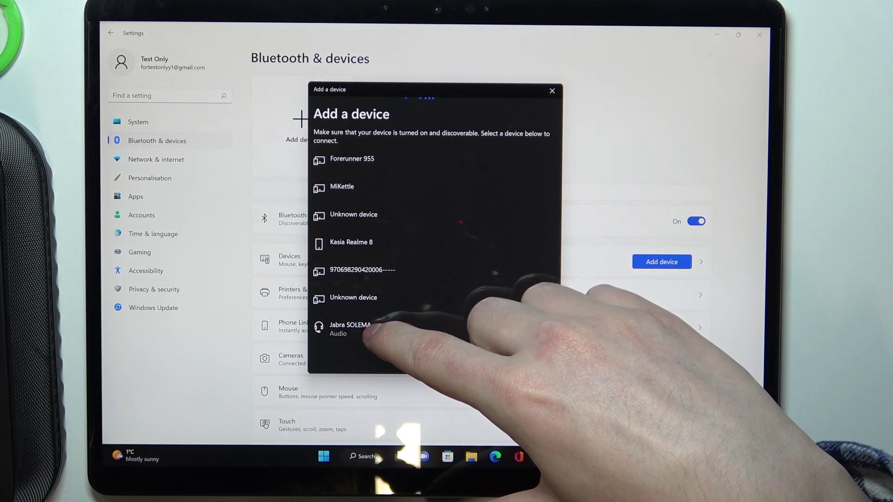
Pair the Jabra SOLEMATE v1.34.0 speaker from the found devices list
{"action": "left_click", "coordinate": [351, 329]}
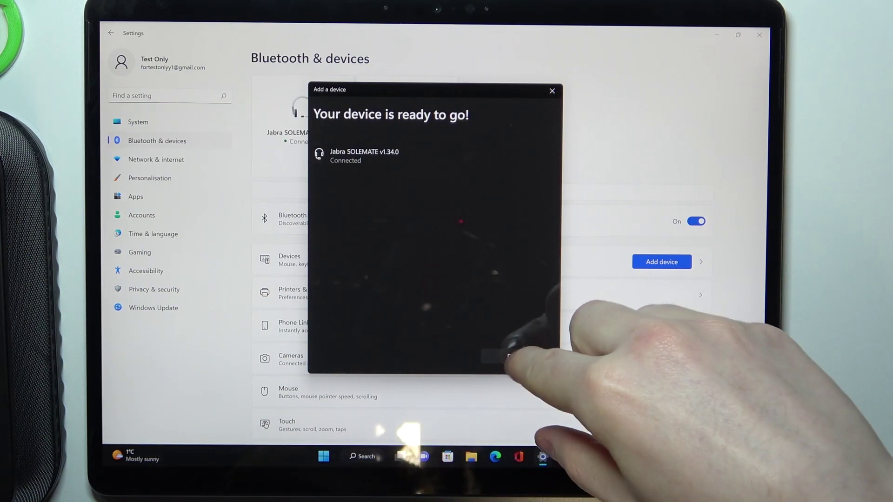
{"action": "left_click", "coordinate": [514, 356]}
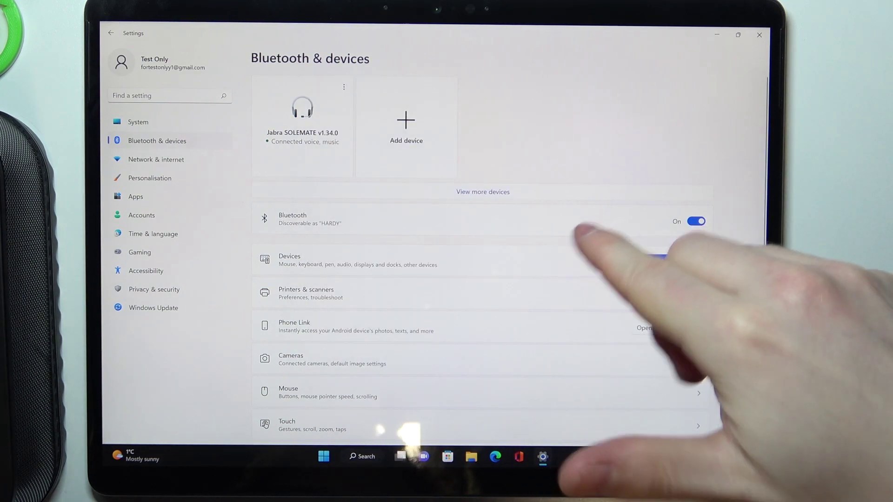